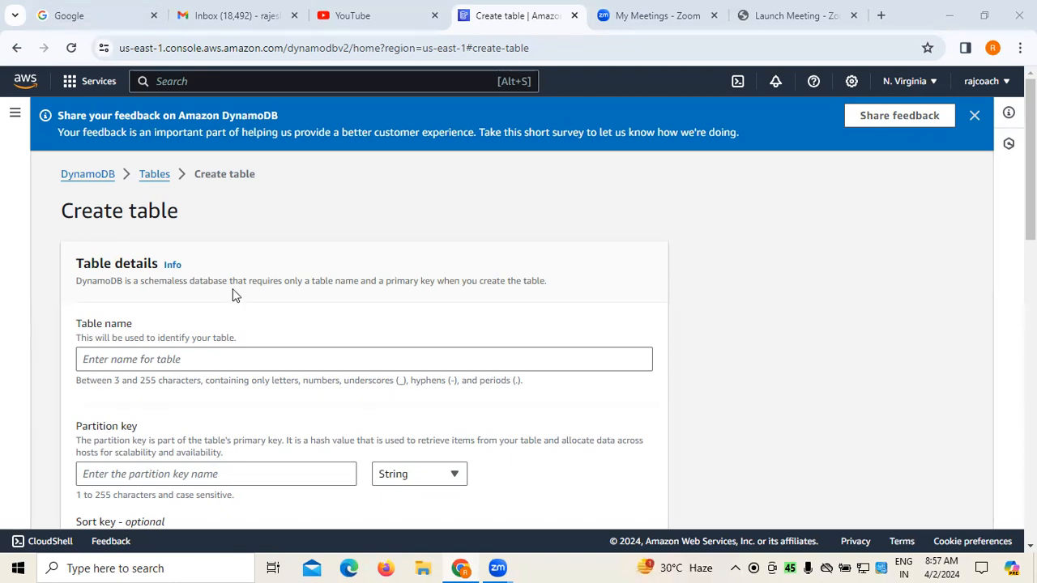
Enter "customer Details" as the name of the new table.
click(182, 356)
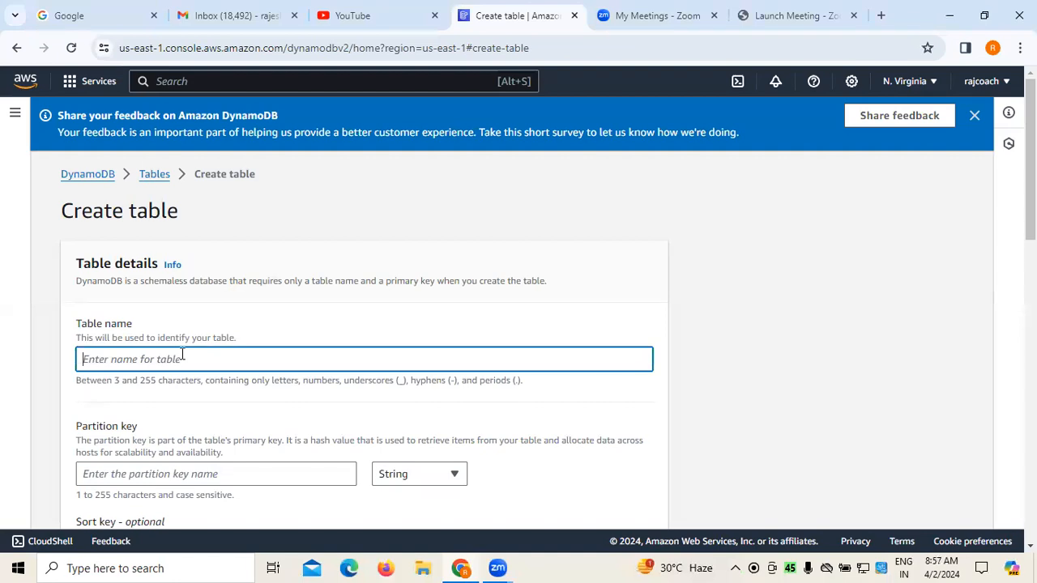
text(csutomer)
key(BackSpace)
key(BackSpace)
key(BackSpace)
key(BackSpace)
key(BackSpace)
key(BackSpace)
key(BackSpace)
key(BackSpace)
text(ustomer Details)
Set the partition key's data type to Number and name the key 123.
scroll(181, 353, down, 2)
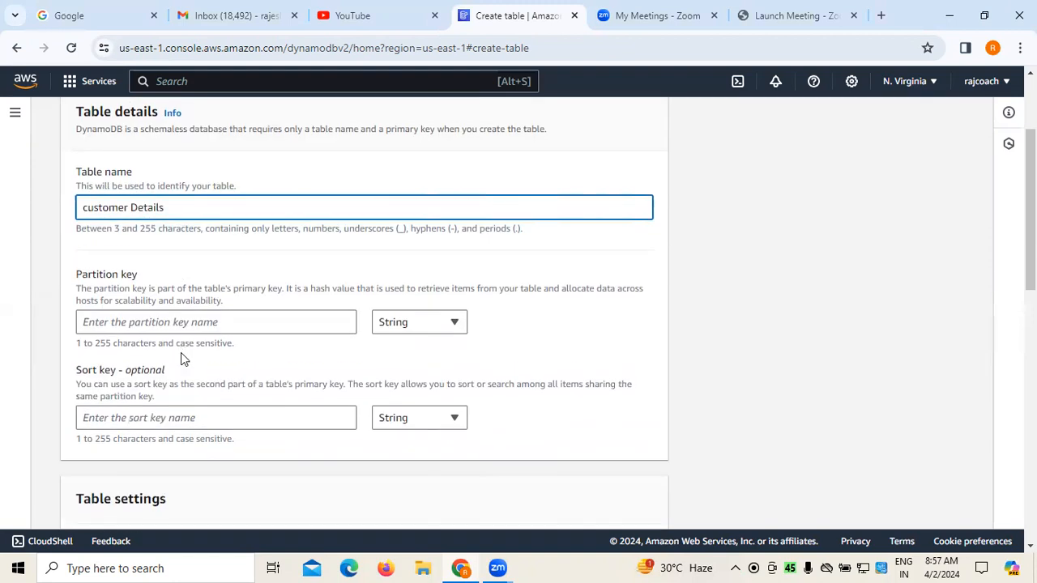
click(224, 318)
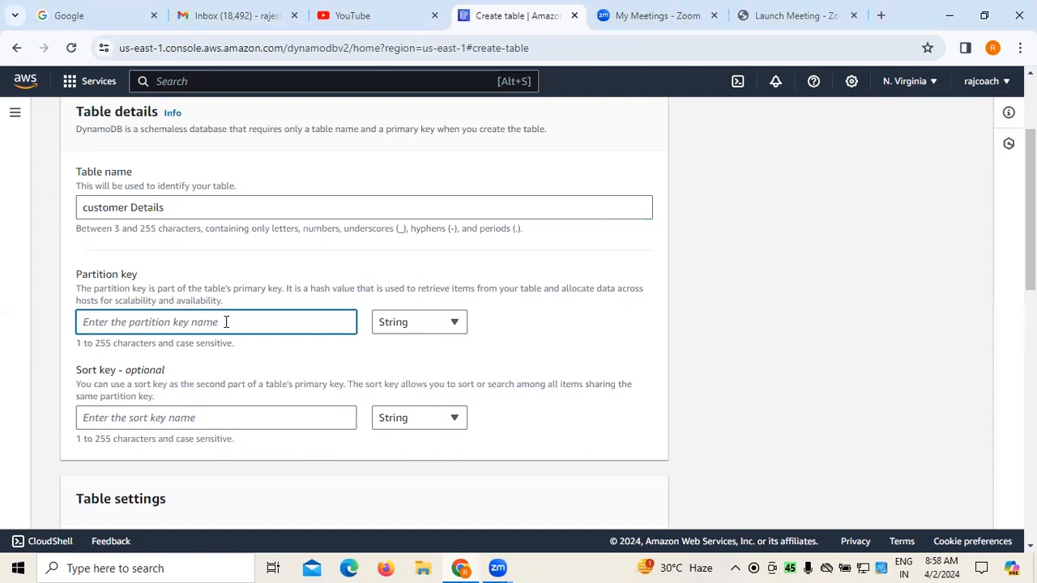
click(454, 324)
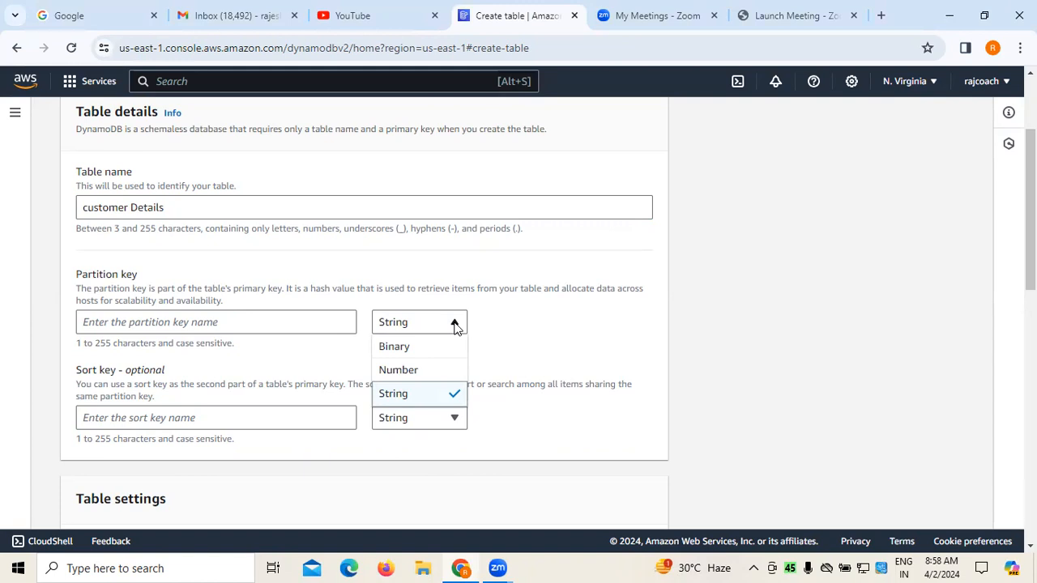
click(403, 371)
click(211, 324)
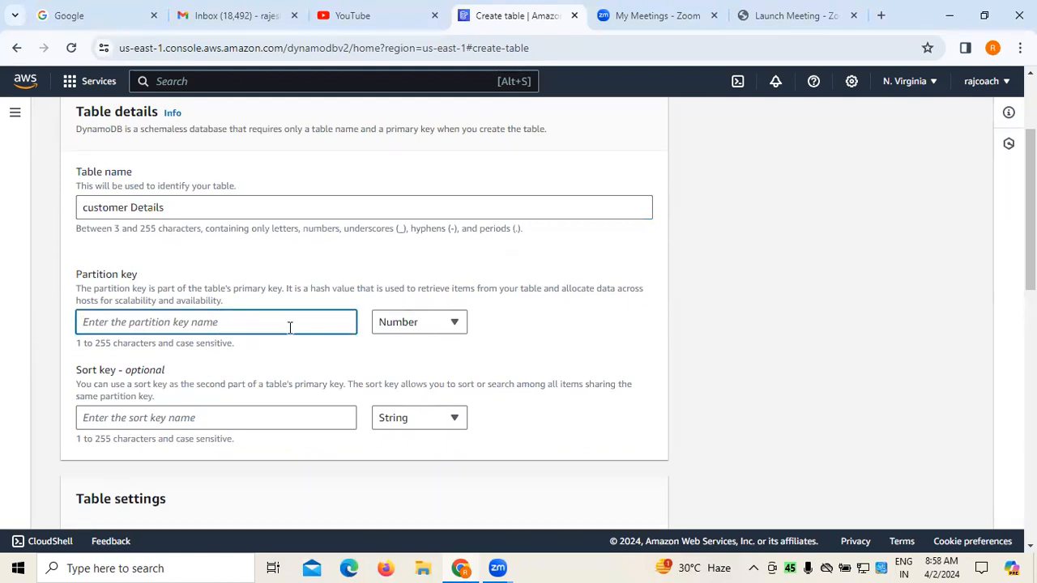
text(123)
Set the optional sort key's data type to Number.
scroll(313, 337, down, 2)
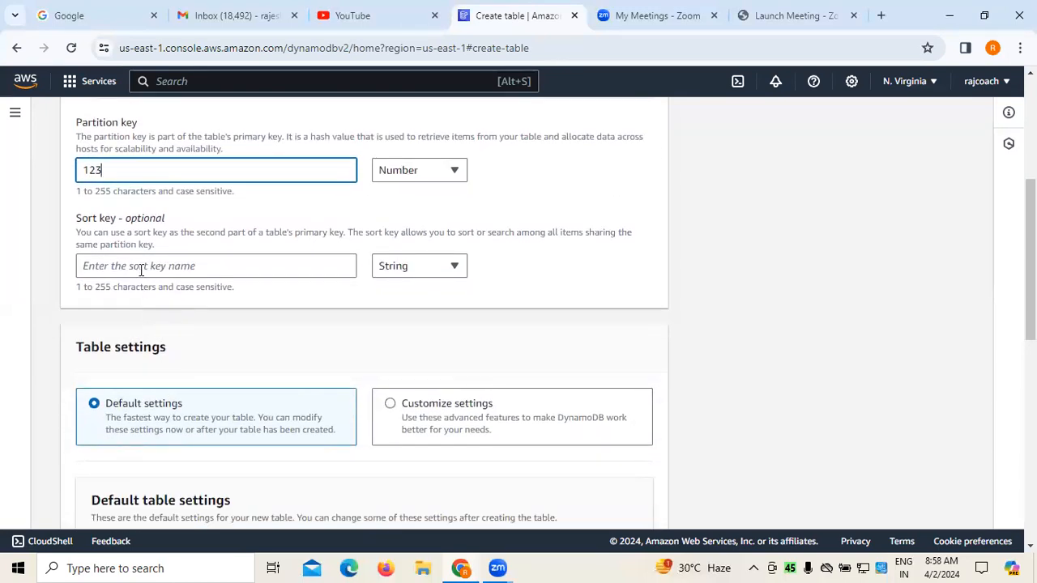
click(456, 265)
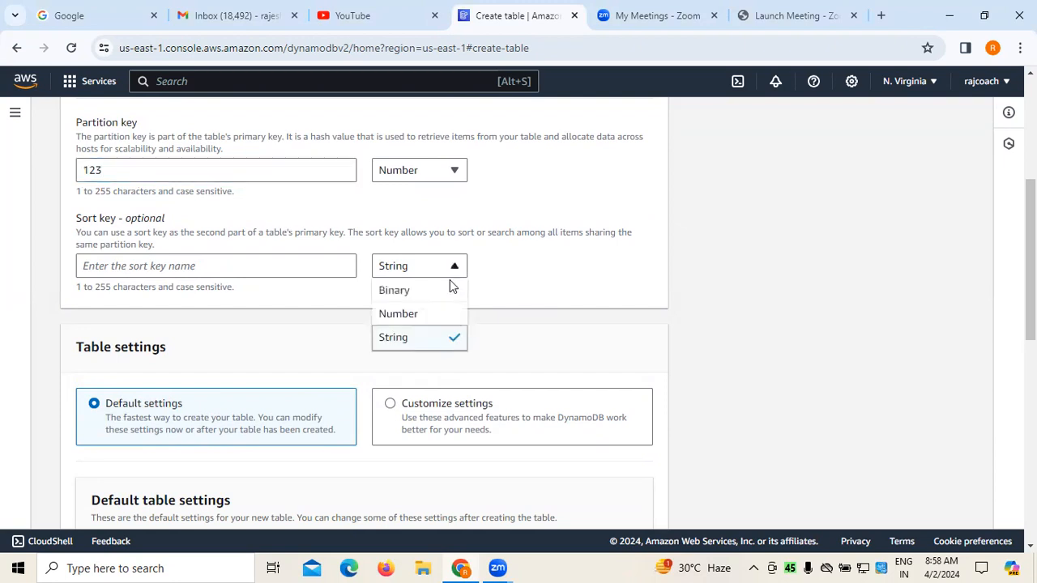
click(424, 316)
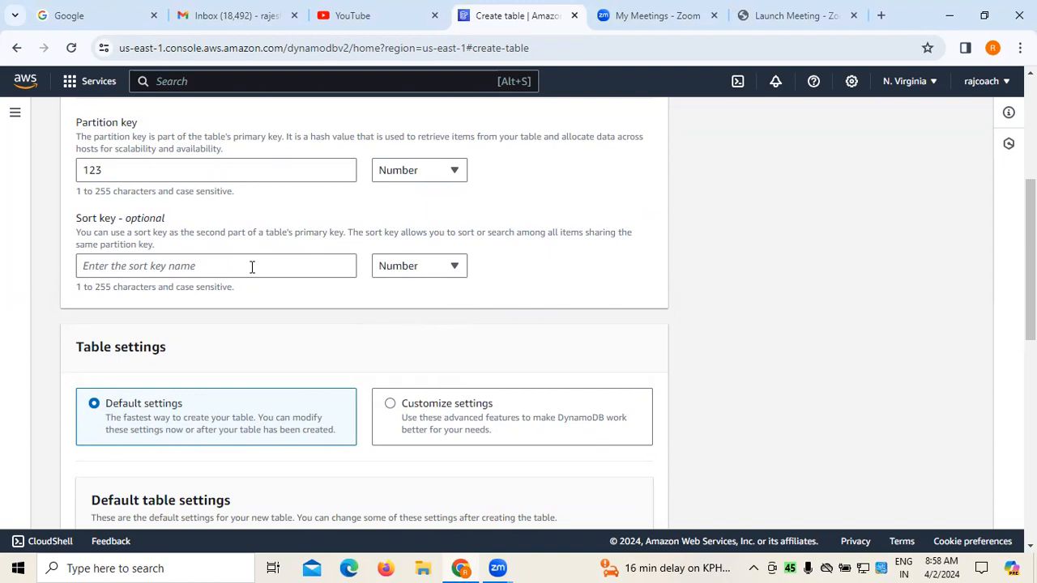
Review the default table settings and choose Customize settings for the table.
scroll(251, 267, down, 2)
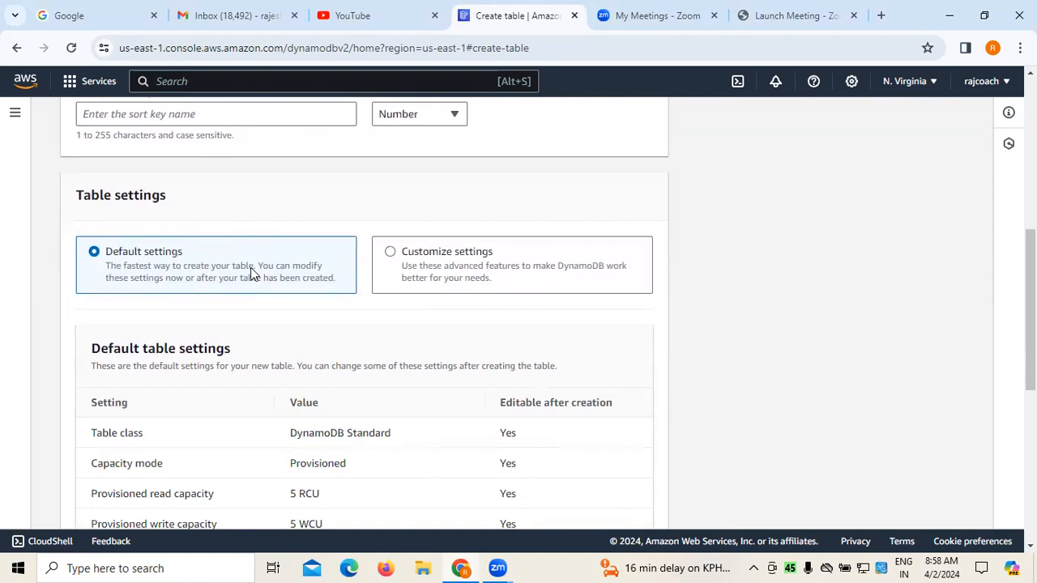
scroll(252, 274, down, 1)
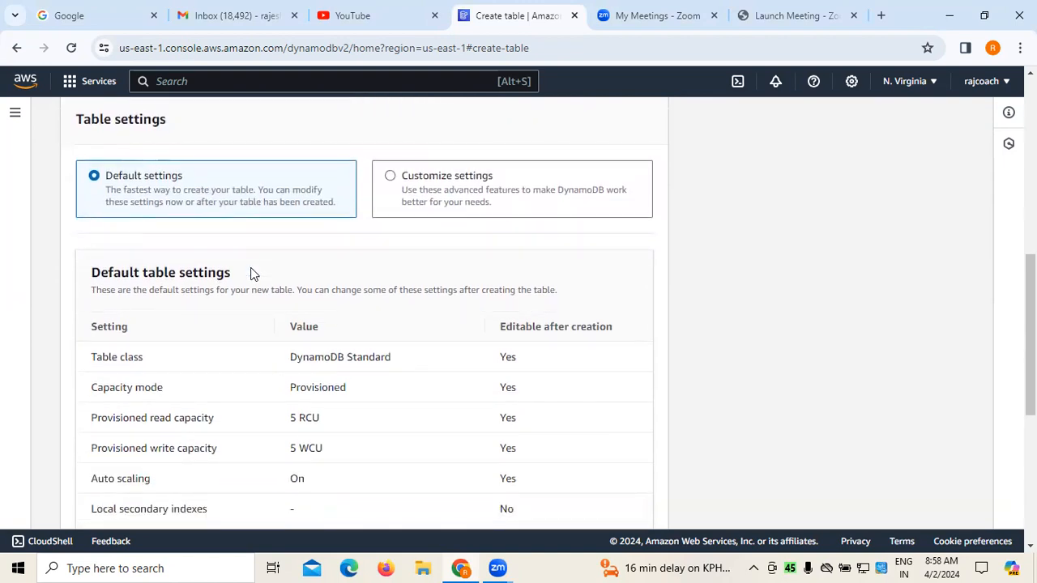
scroll(252, 274, down, 3)
scroll(251, 274, up, 3)
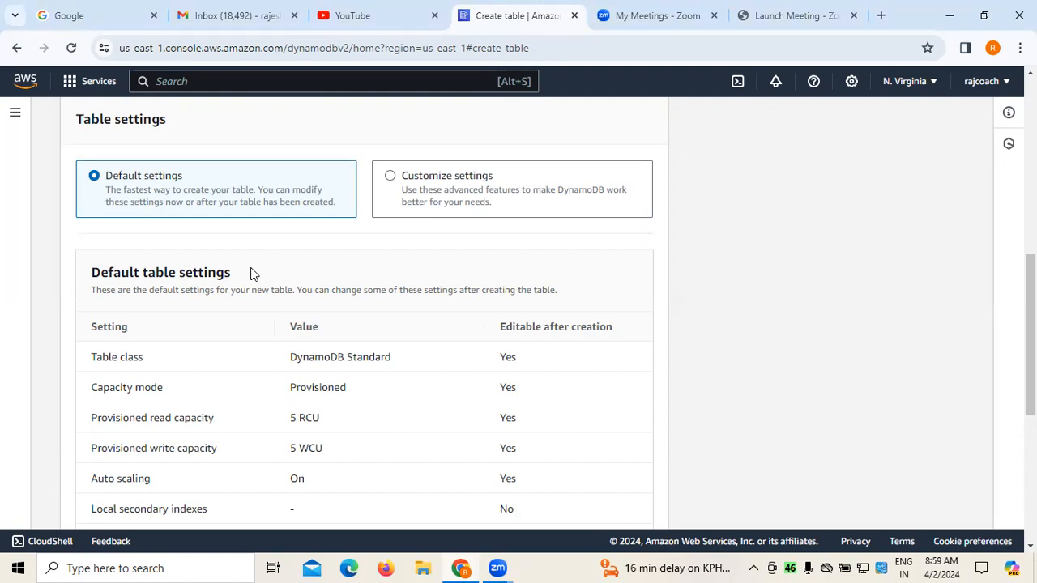
click(391, 180)
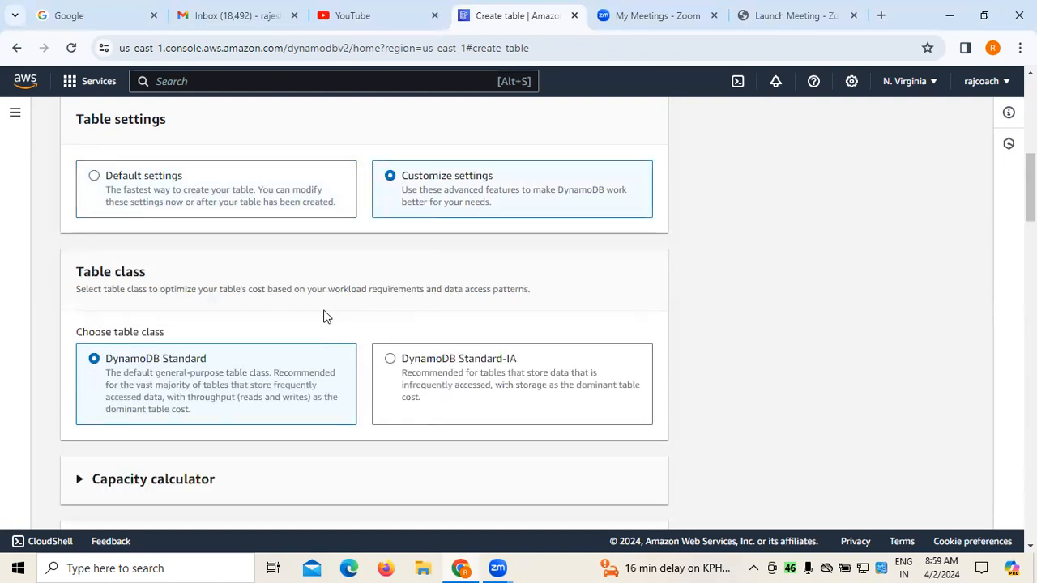
Expand the Capacity calculator and review the table class options above it.
scroll(324, 315, down, 3)
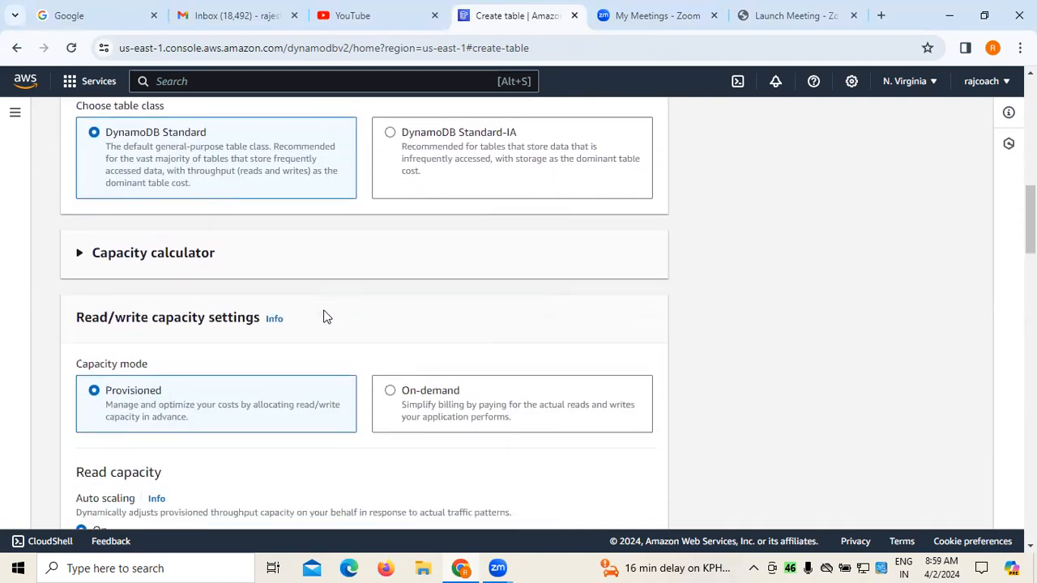
click(82, 255)
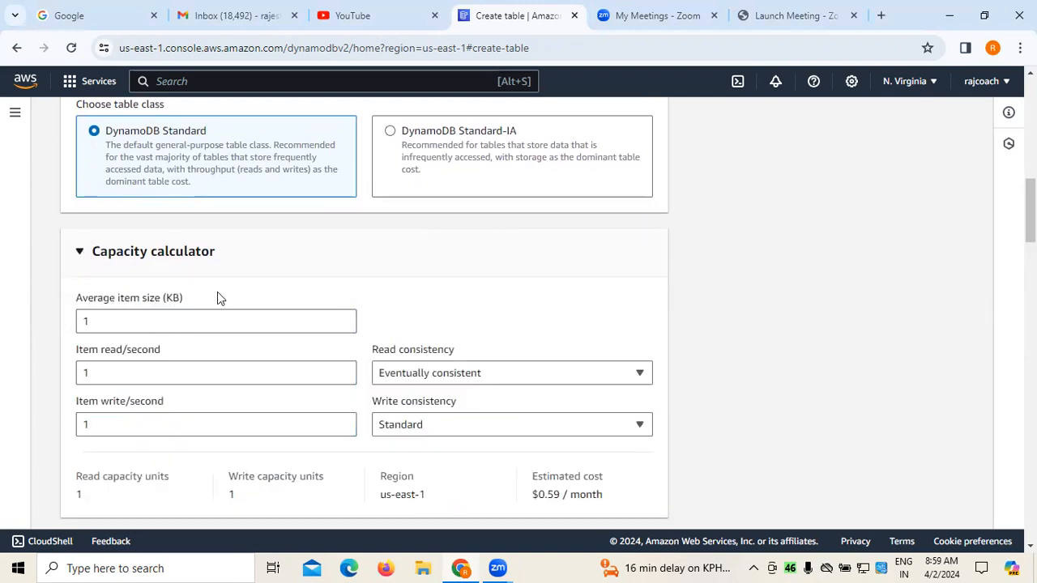
scroll(217, 297, up, 2)
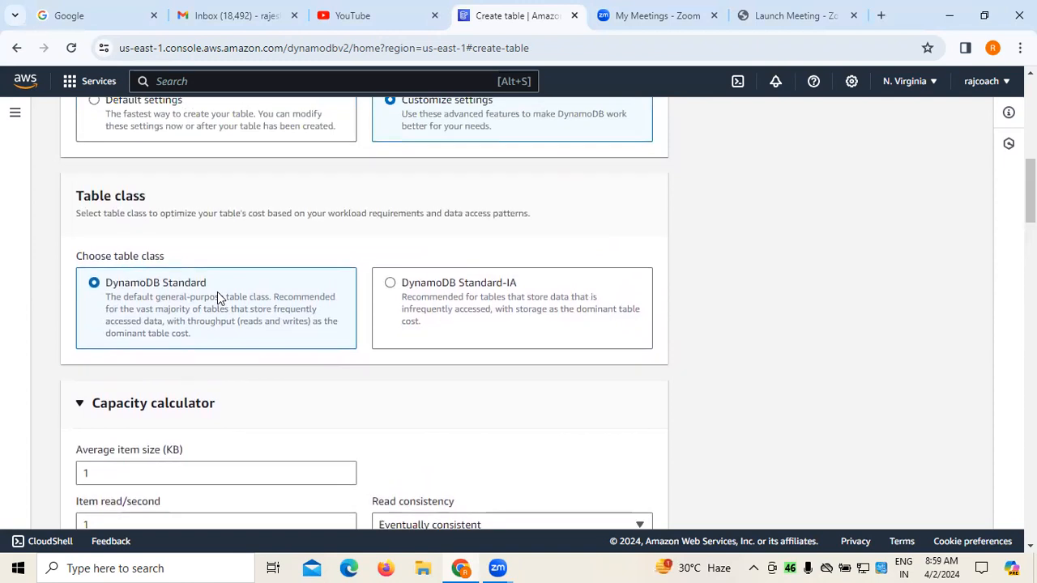
scroll(217, 297, up, 1)
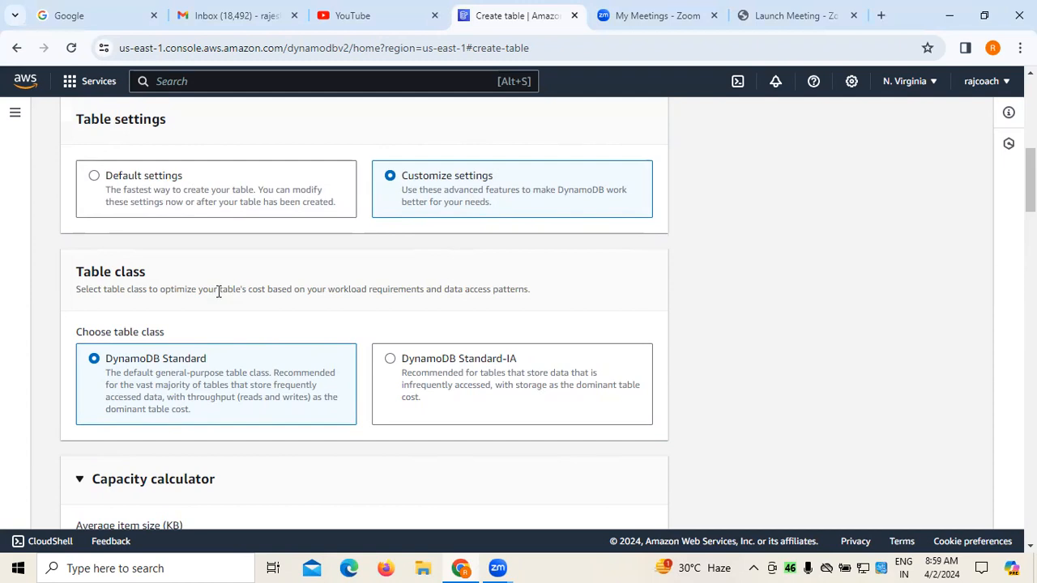
Lower the average item size in the Capacity calculator to -3 KB.
scroll(218, 291, down, 4)
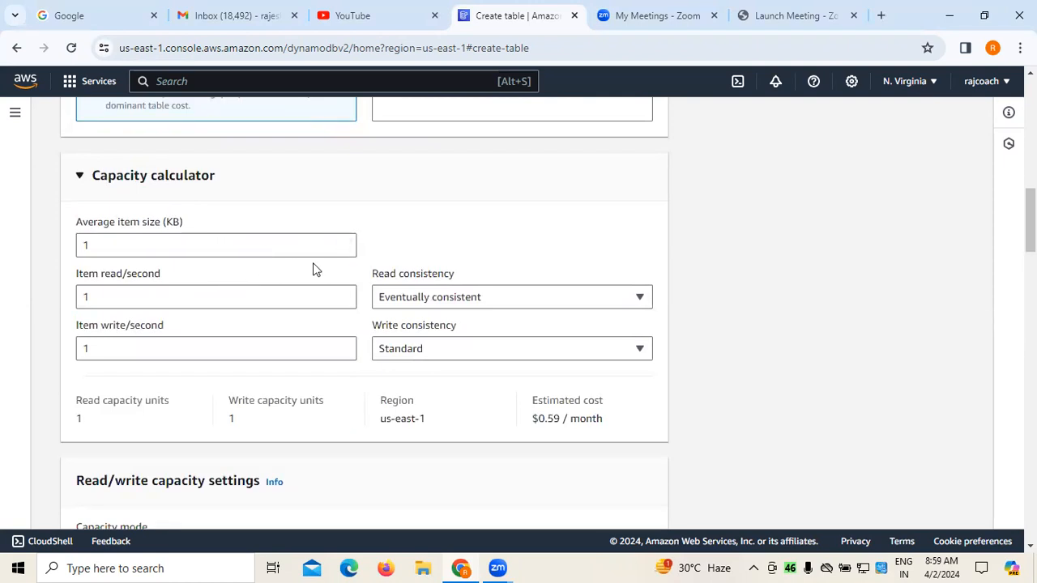
click(344, 250)
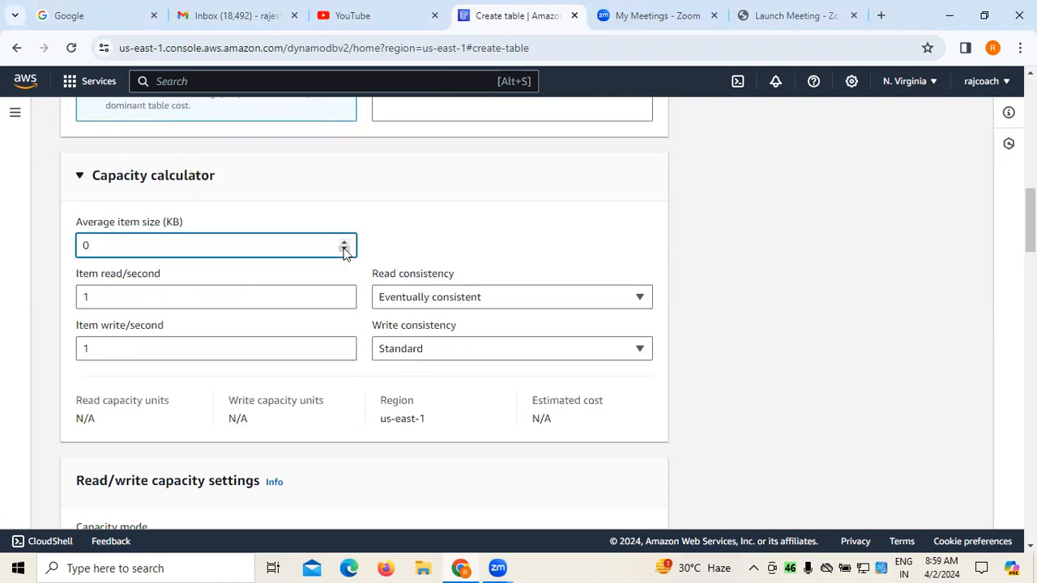
click(344, 251)
click(345, 250)
click(344, 251)
Examine the read consistency and write consistency options in the Capacity calculator, along with the table class choices.
click(641, 297)
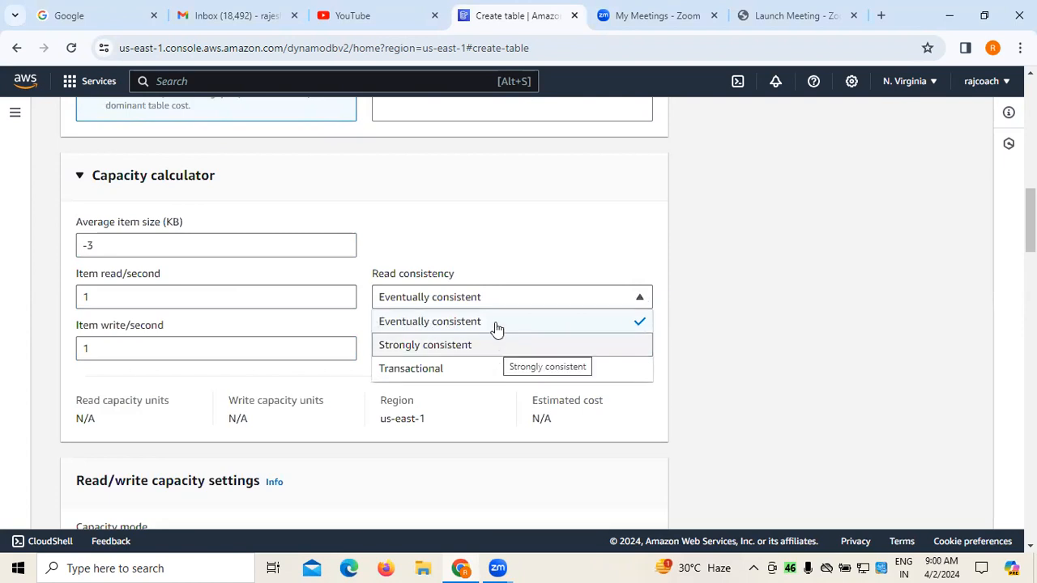
click(505, 214)
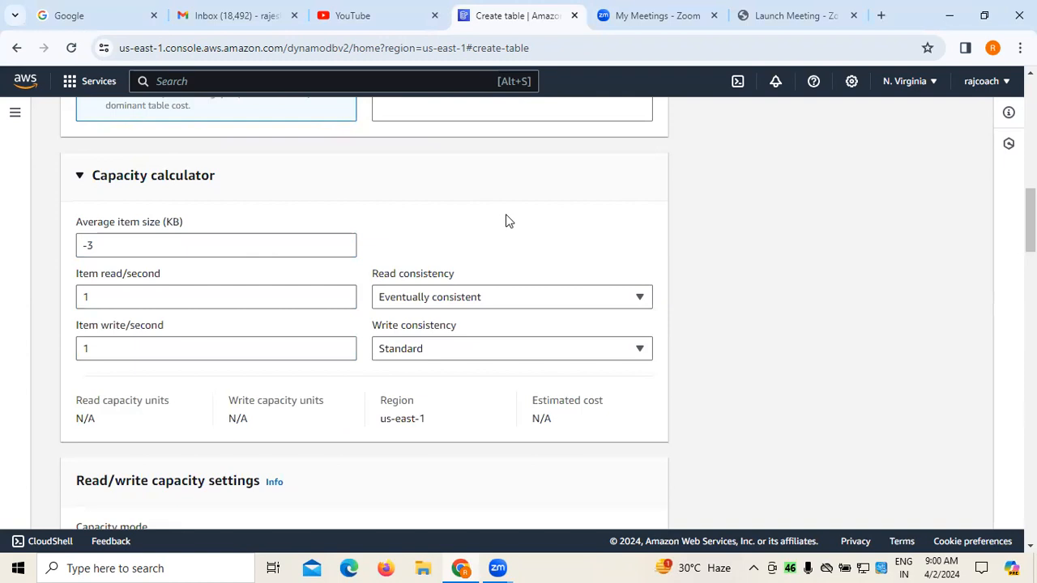
scroll(327, 335, down, 3)
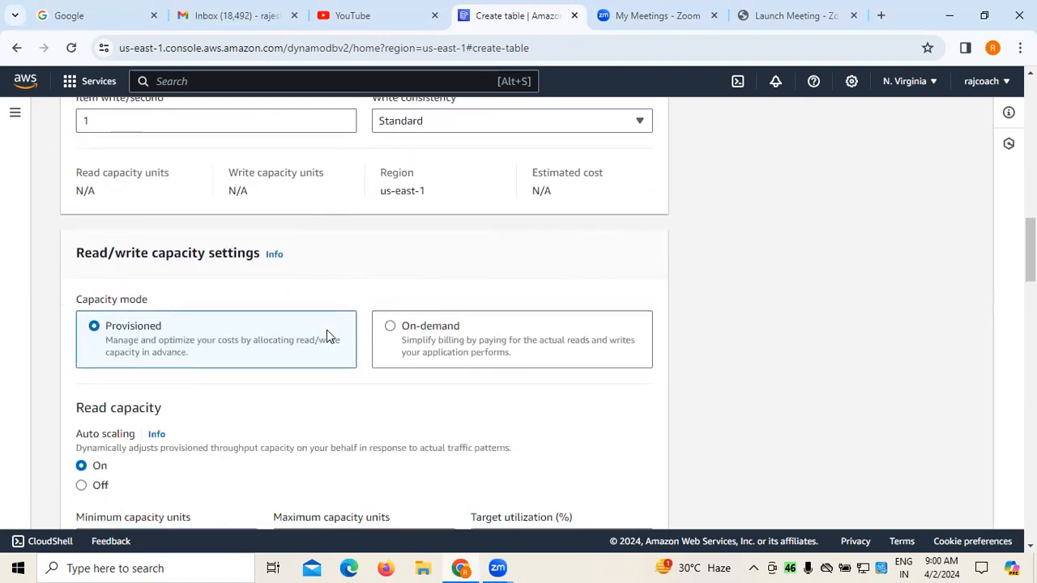
scroll(328, 335, down, 1)
scroll(328, 336, up, 2)
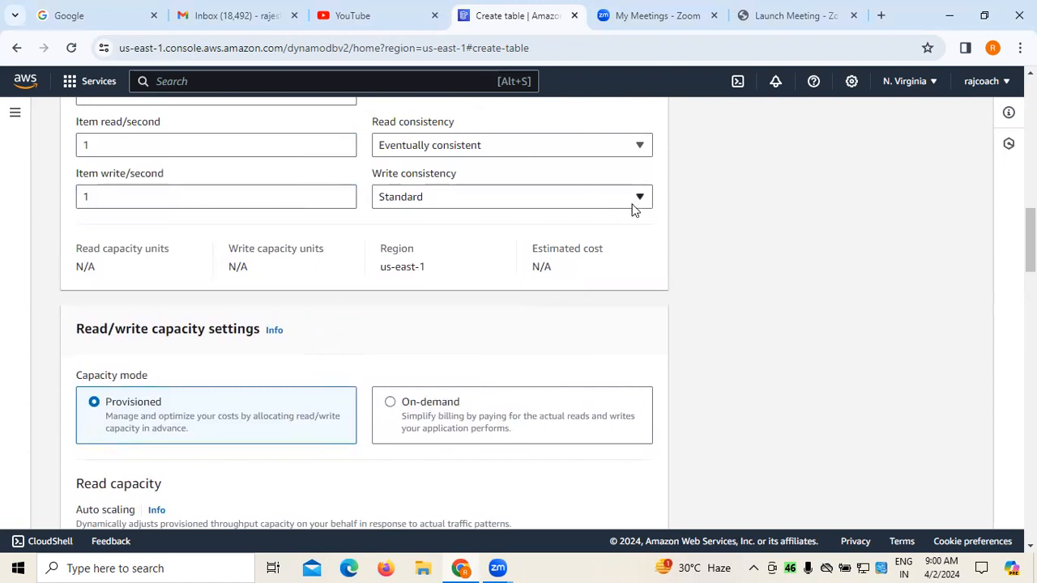
click(639, 200)
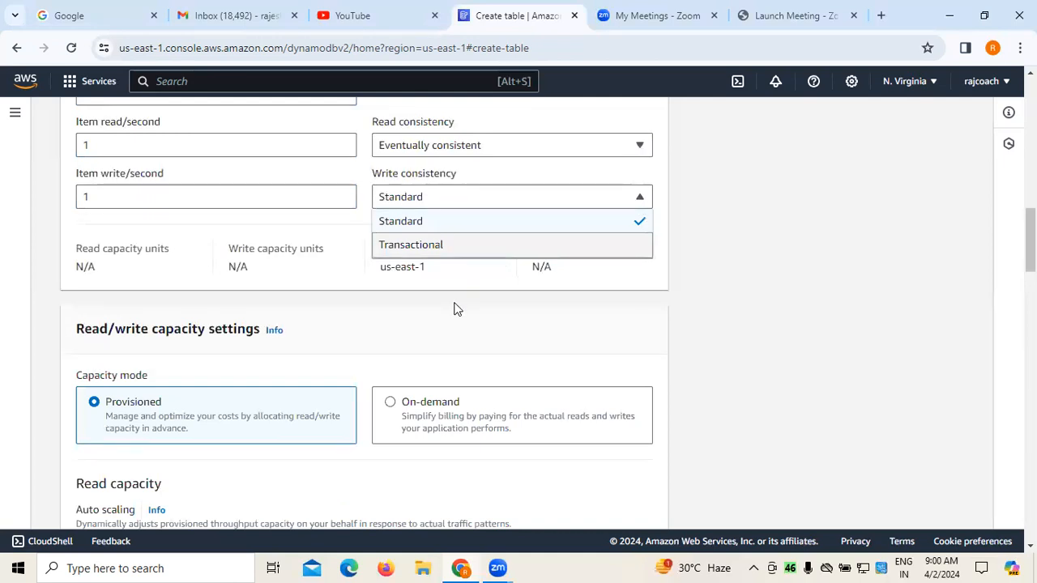
scroll(455, 308, up, 3)
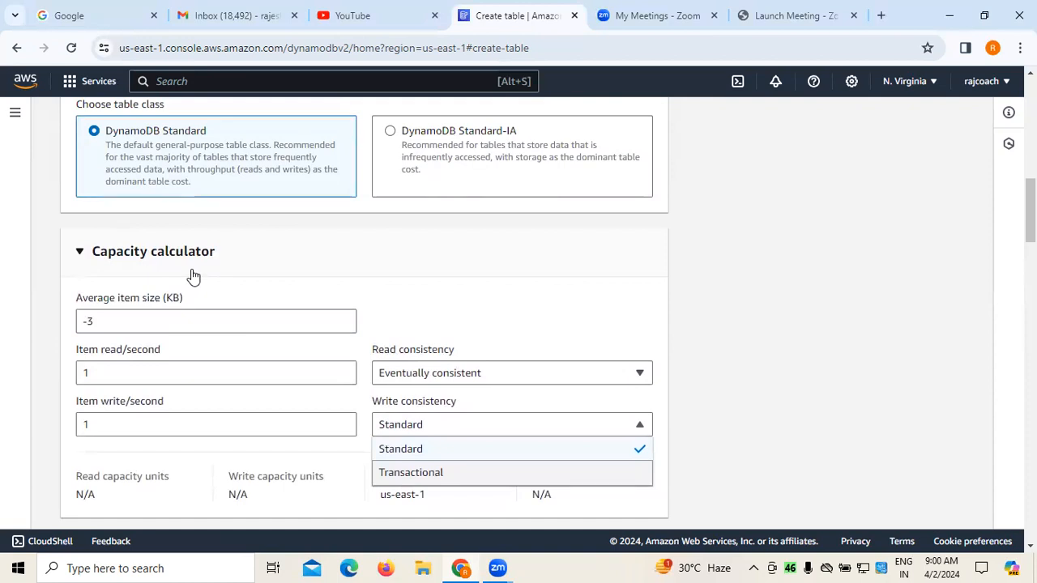
scroll(193, 277, up, 2)
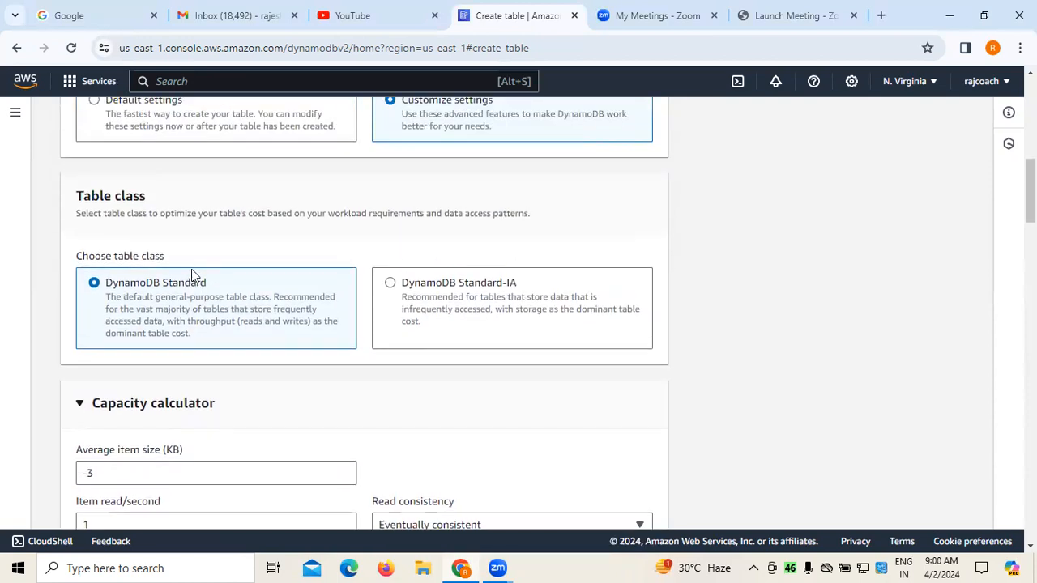
scroll(192, 277, up, 1)
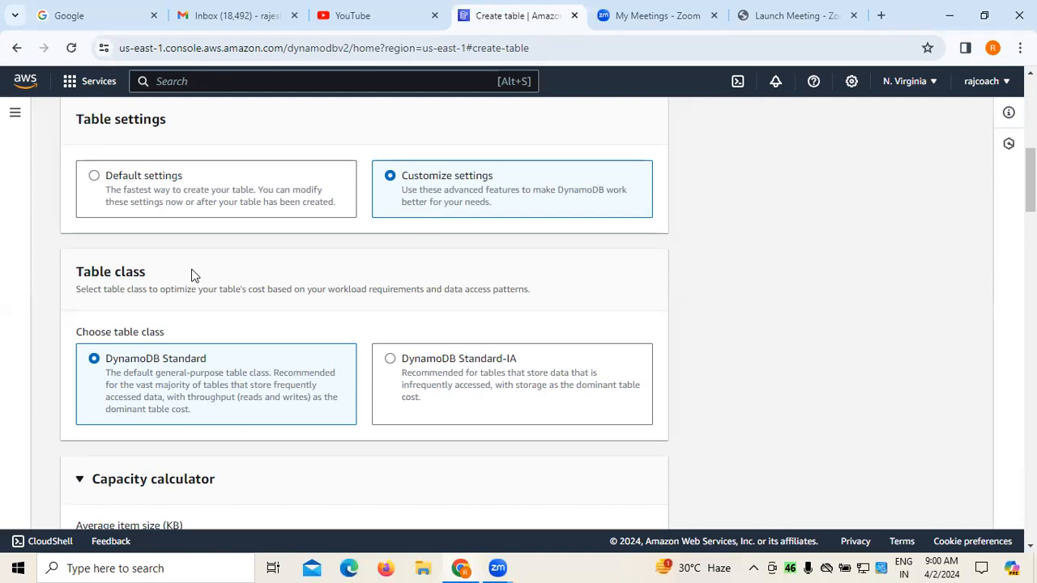
Try the On-demand capacity mode and return the selection to Provisioned.
scroll(192, 276, down, 4)
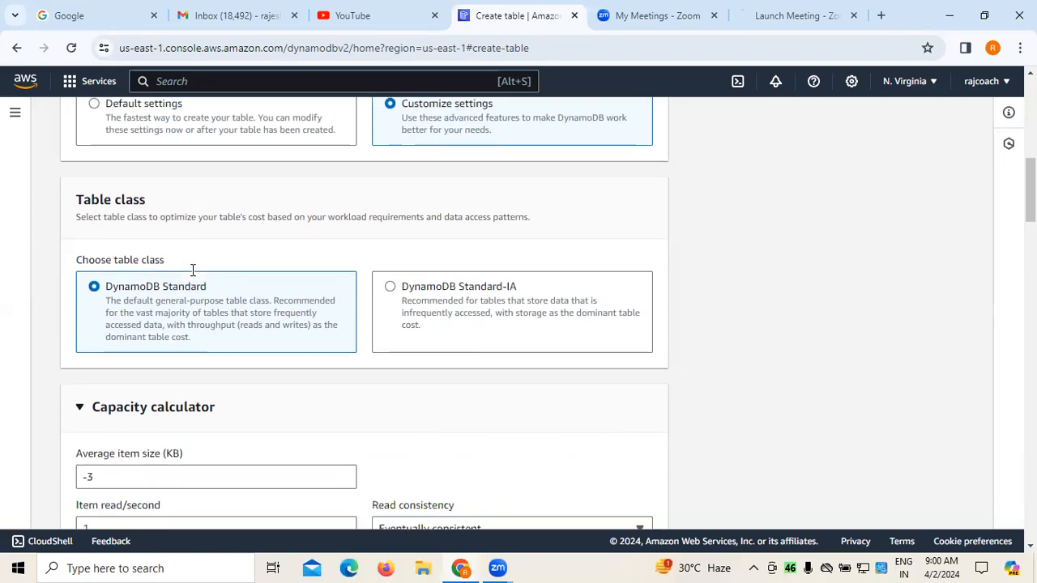
scroll(192, 275, down, 3)
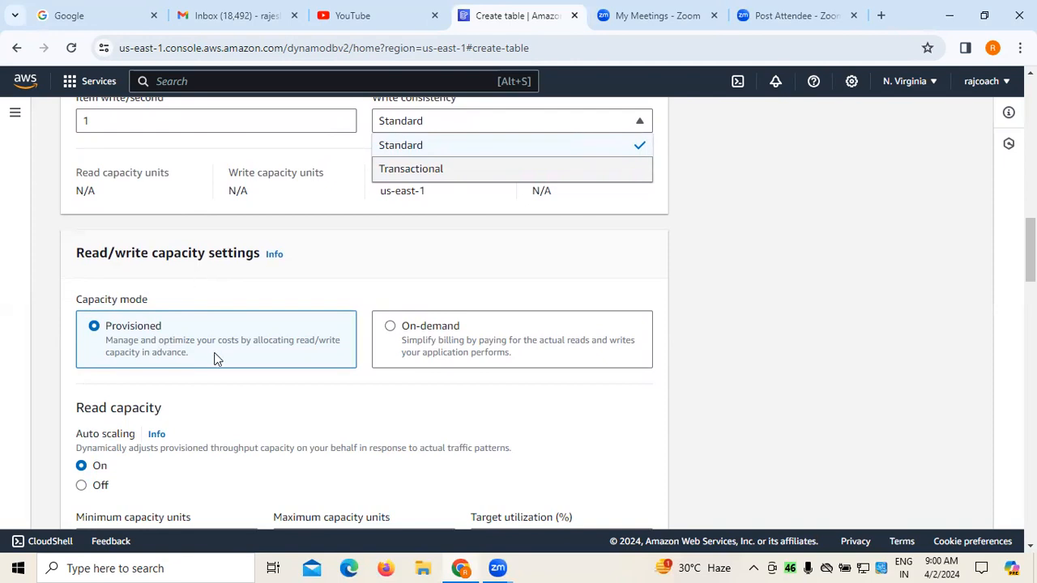
click(390, 328)
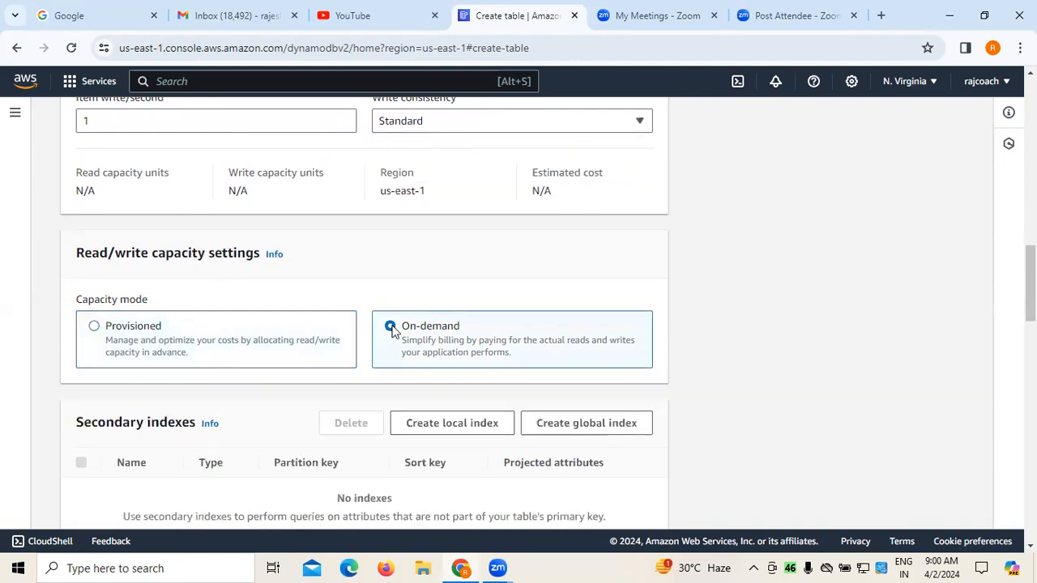
click(94, 328)
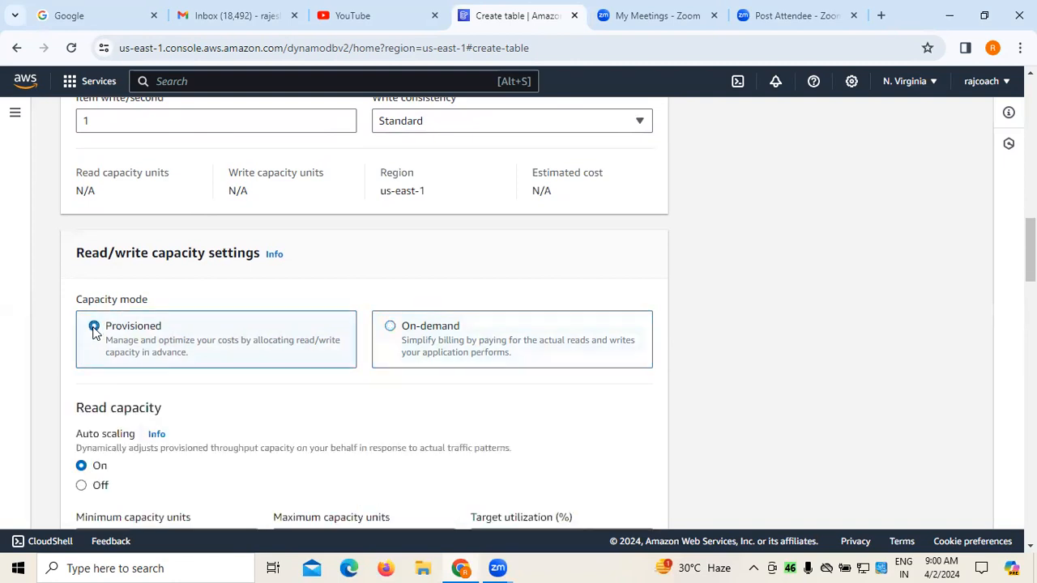
Examine the read and write capacity auto scaling settings, the Secondary indexes section and the estimated capacity cost.
scroll(234, 365, down, 1)
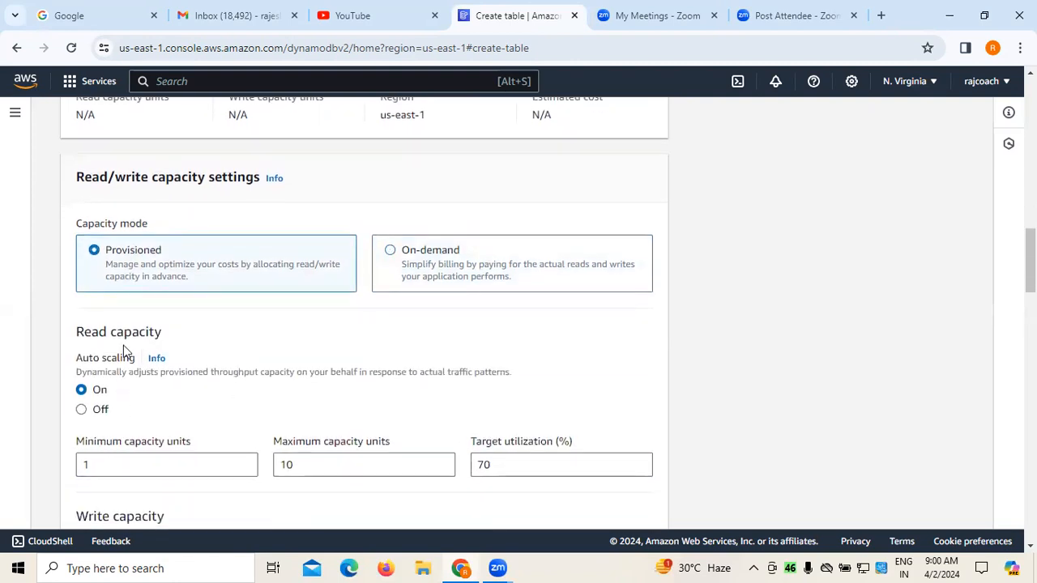
scroll(114, 413, down, 1)
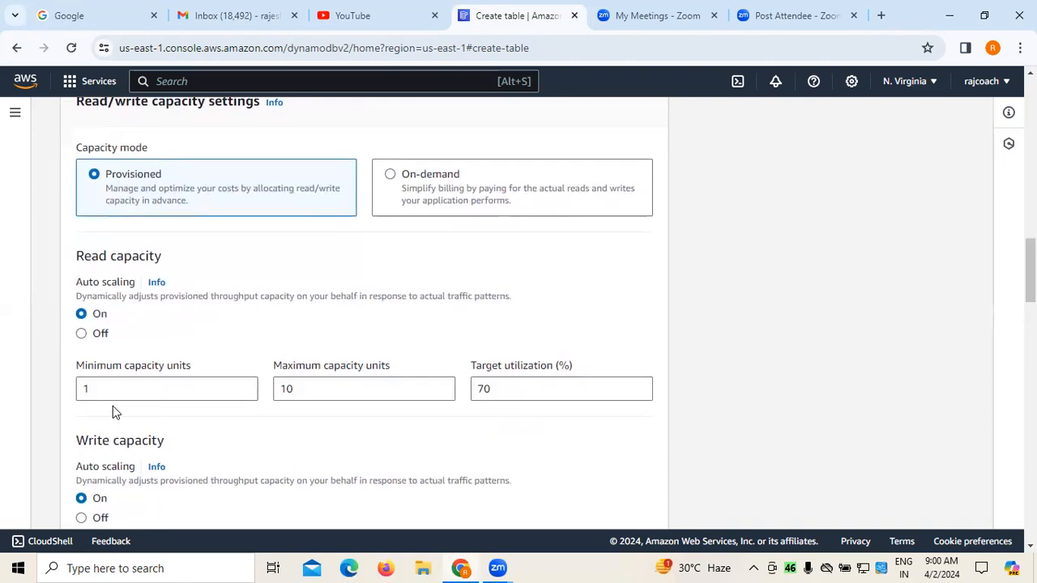
scroll(117, 401, down, 2)
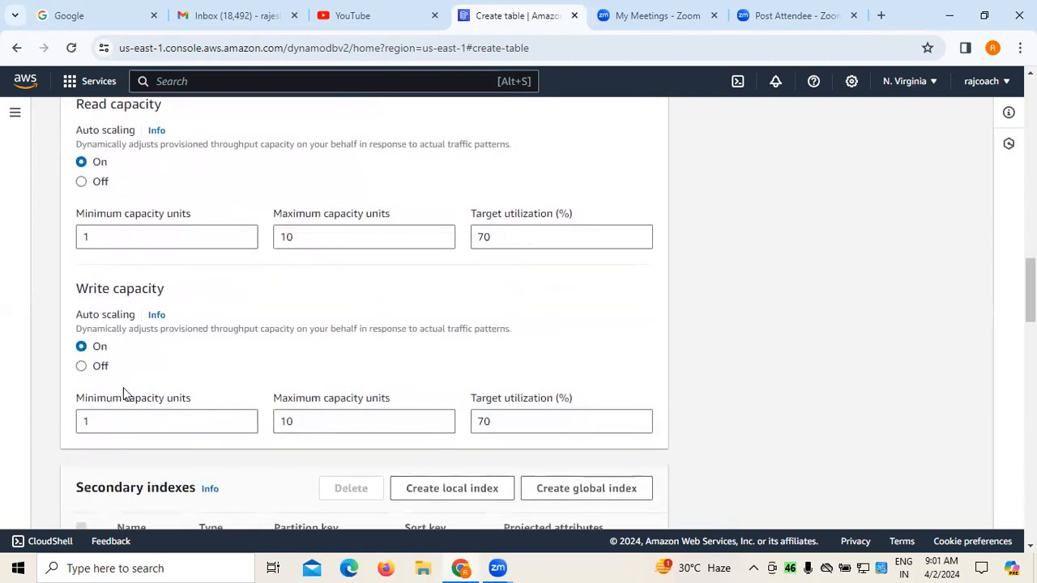
scroll(123, 389, down, 2)
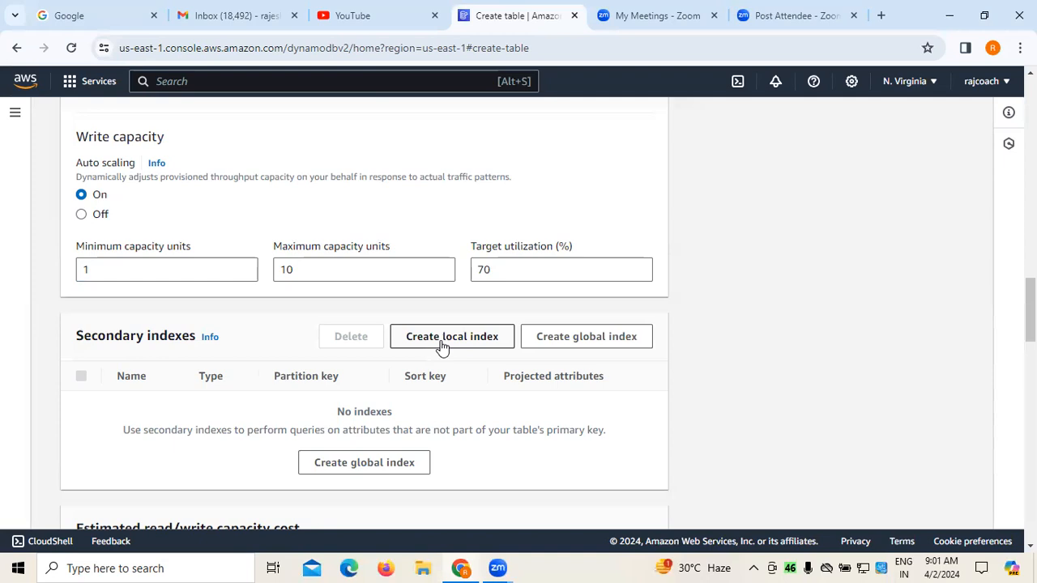
scroll(403, 465, down, 2)
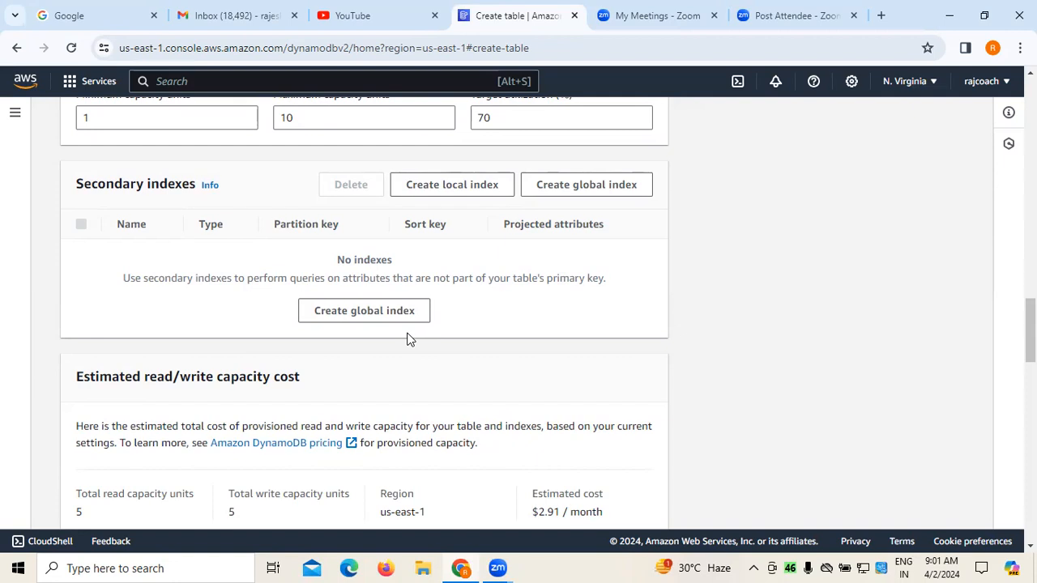
Switch the table settings from Customize settings back to Default settings after checking the encryption at rest options.
scroll(409, 340, down, 2)
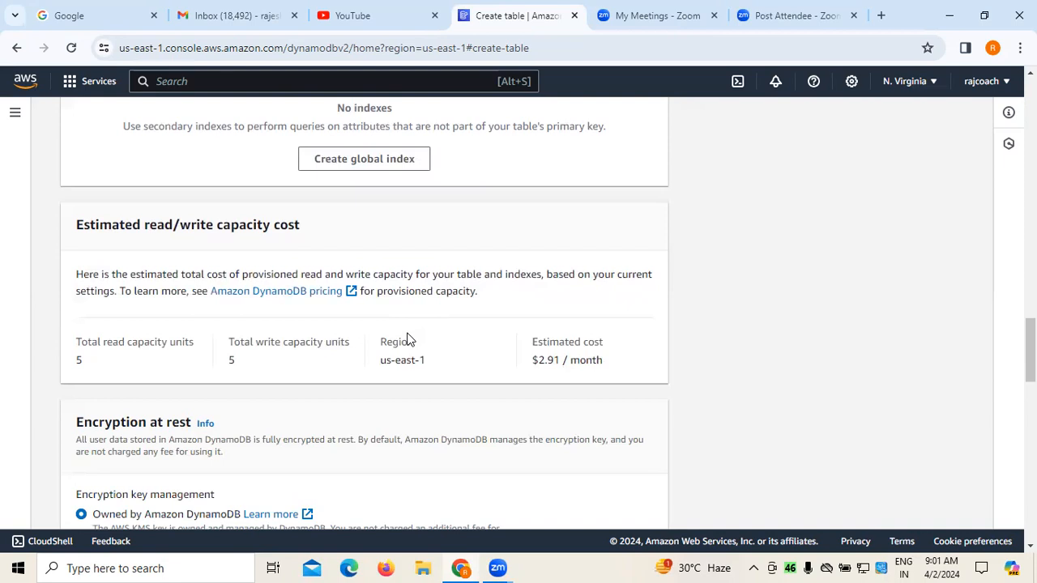
scroll(409, 340, down, 3)
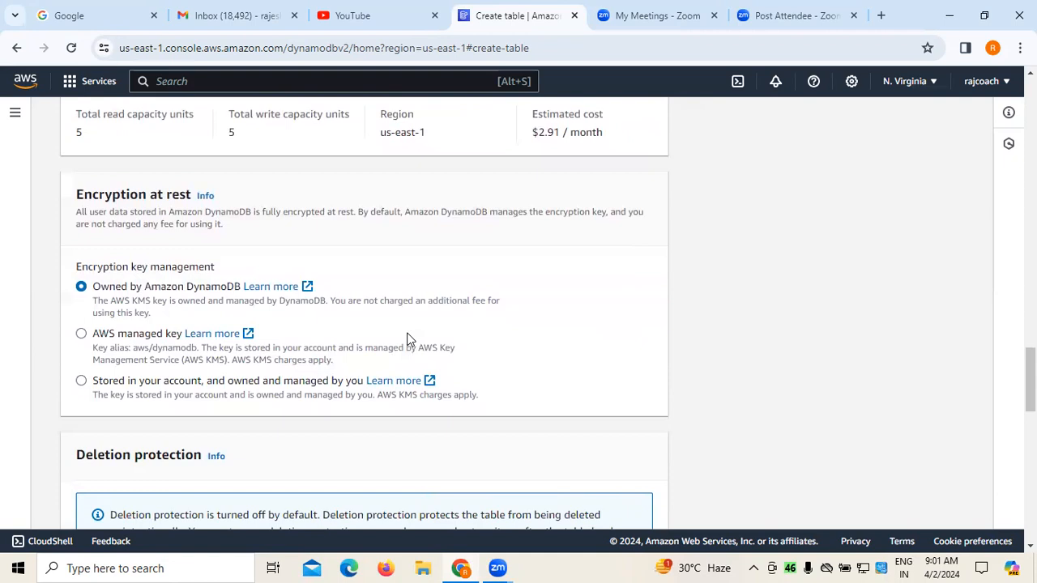
scroll(410, 340, up, 13)
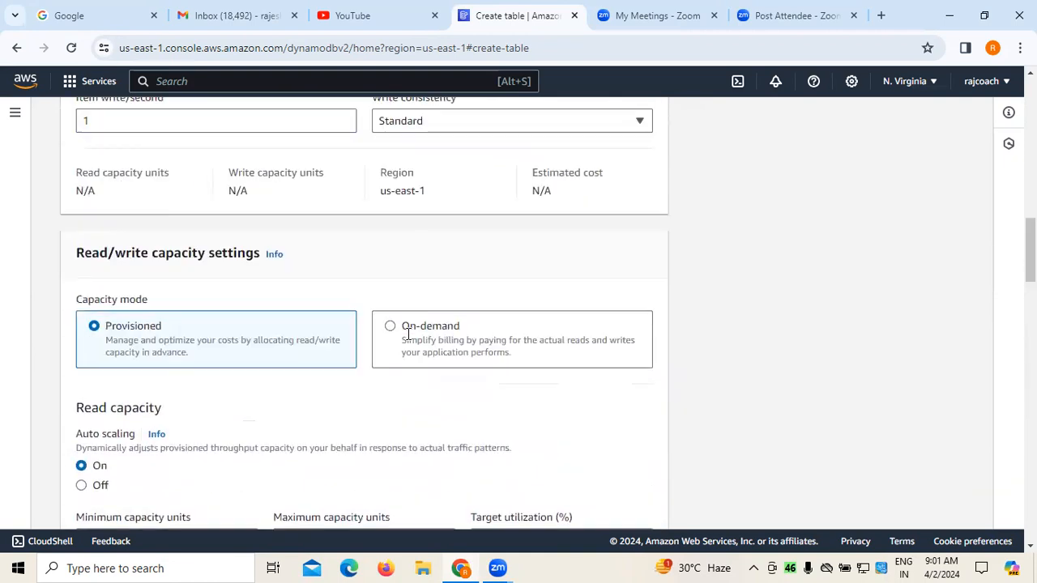
scroll(409, 334, up, 7)
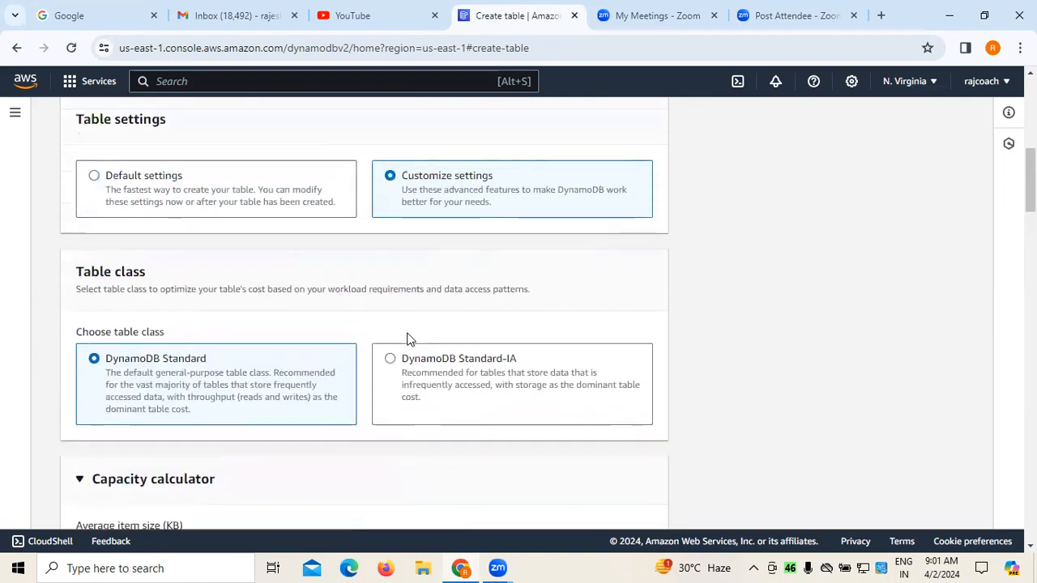
scroll(203, 408, up, 2)
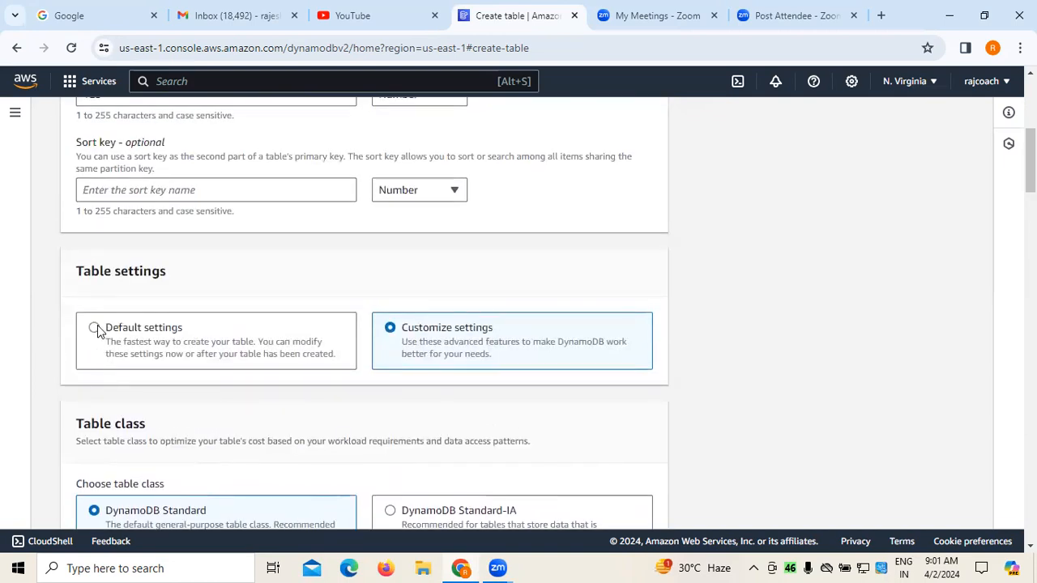
click(94, 328)
Review the default table settings and their editability after creation, along with the table name and partition key details.
scroll(462, 371, down, 2)
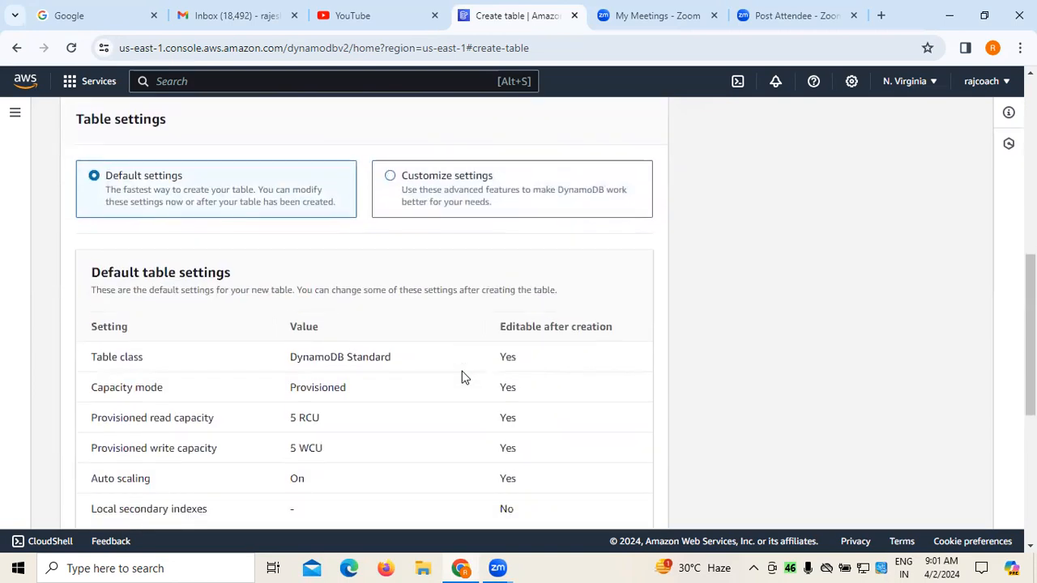
scroll(462, 378, down, 1)
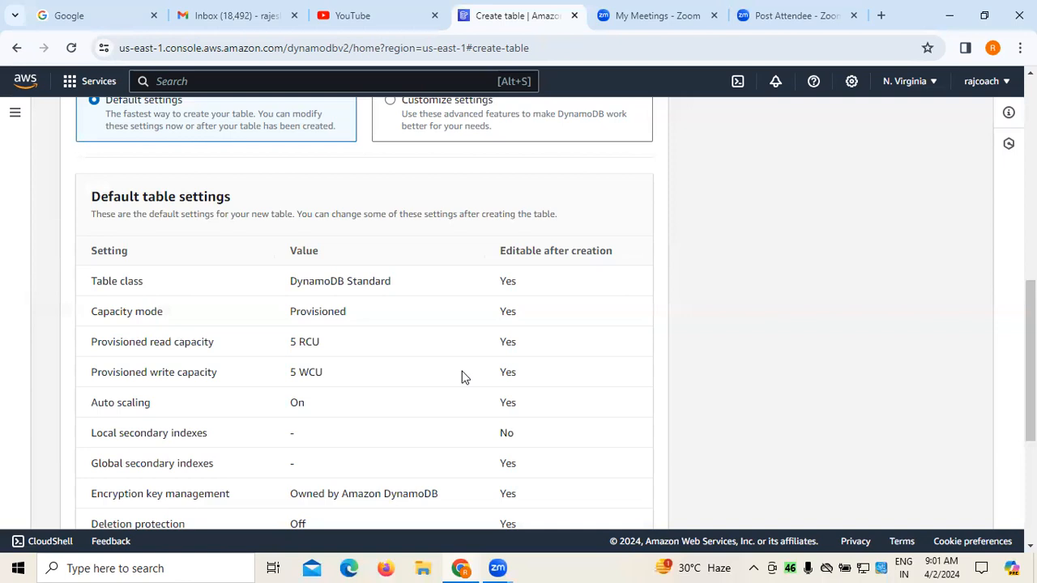
scroll(462, 376, up, 4)
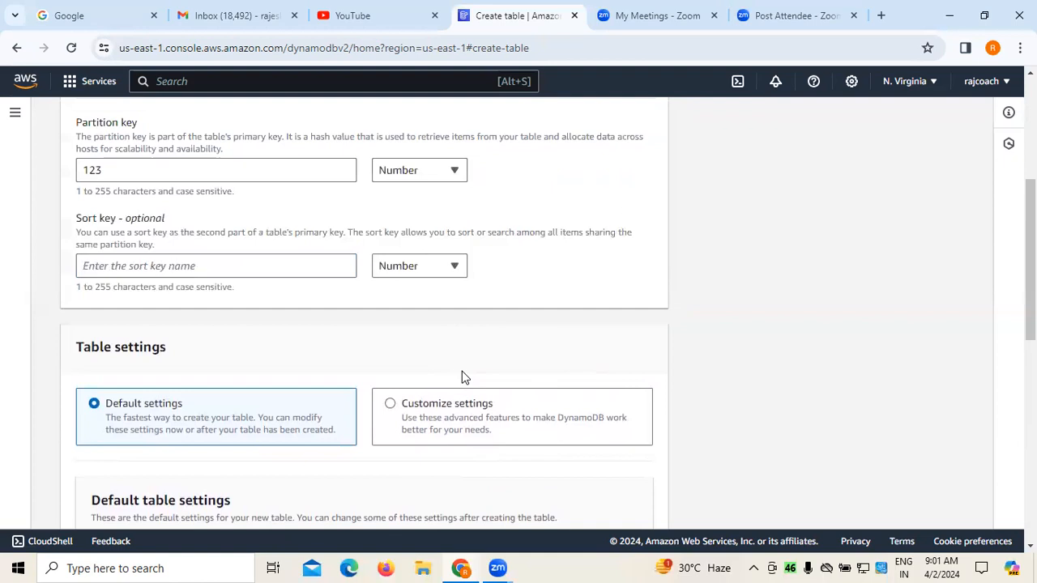
scroll(238, 352, up, 5)
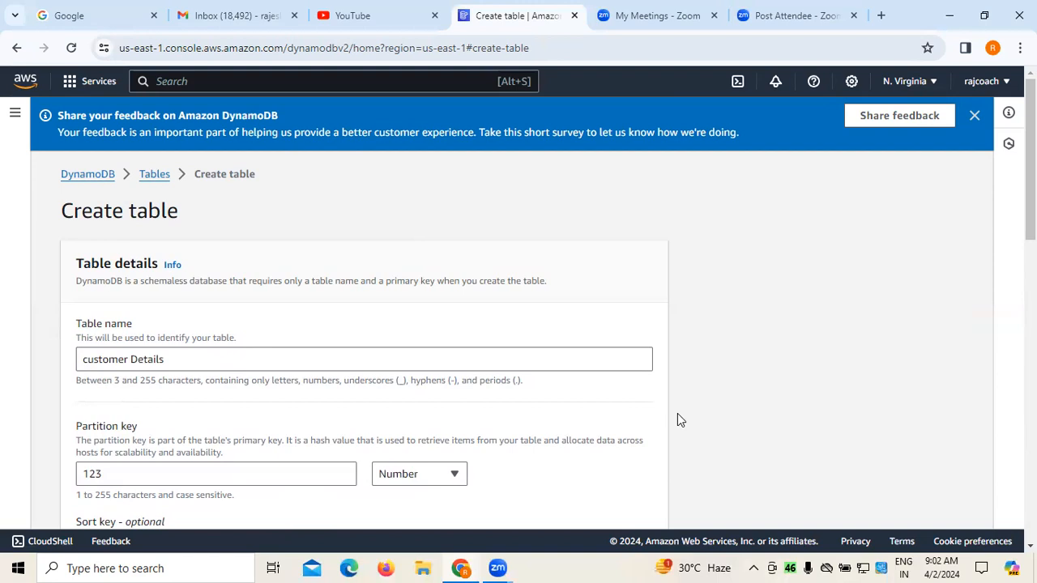
click(571, 565)
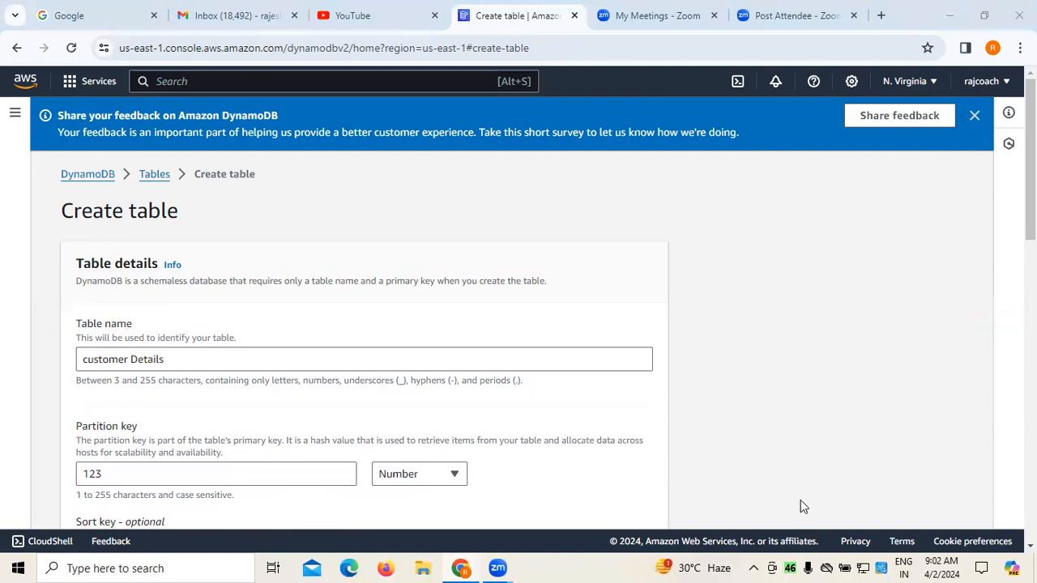